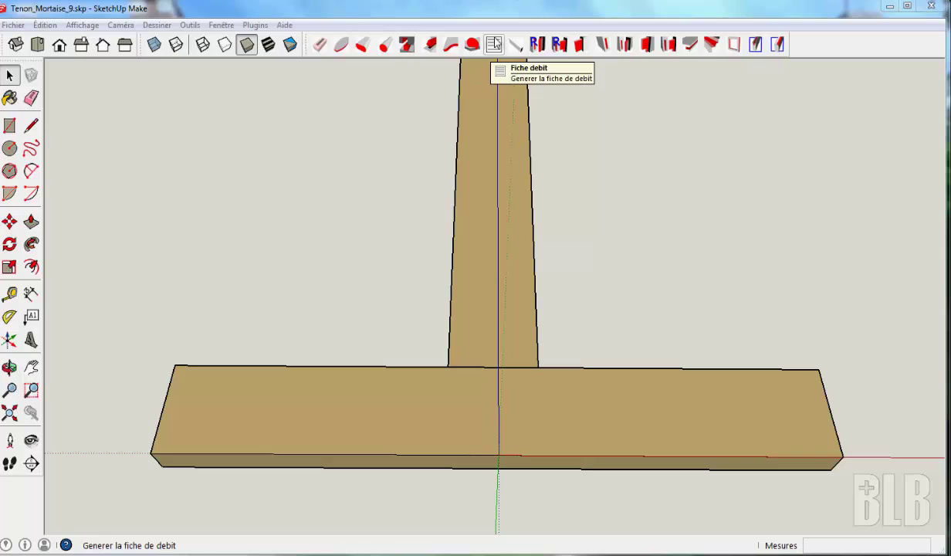
click(163, 27)
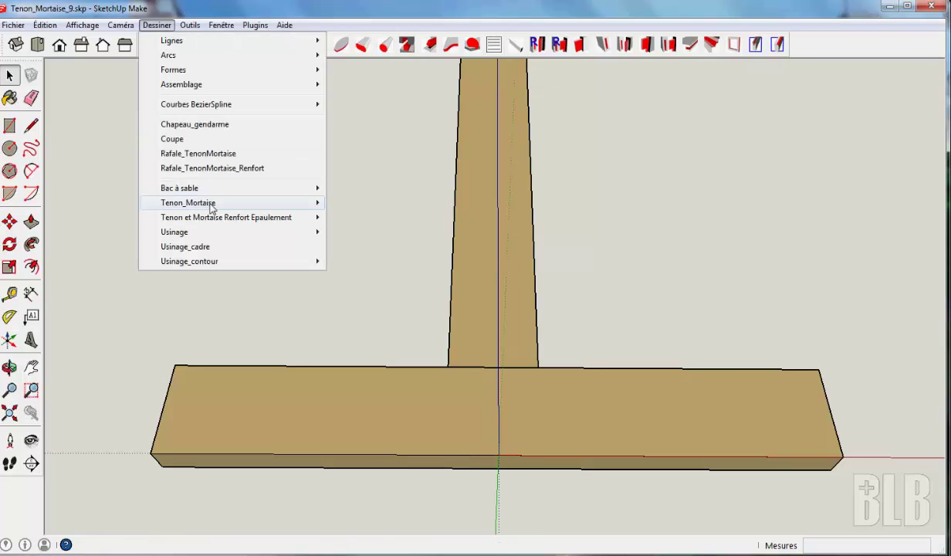
mouse_move(211, 207)
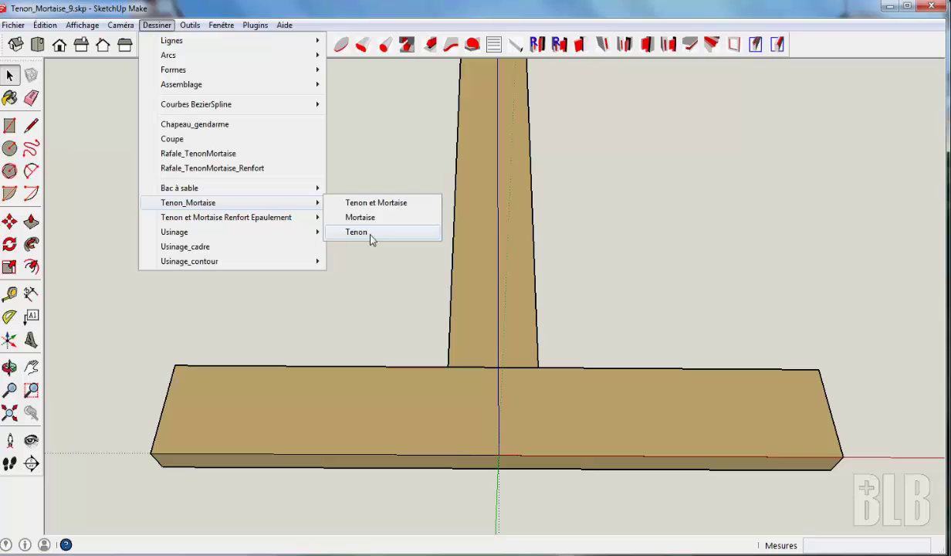
click(386, 169)
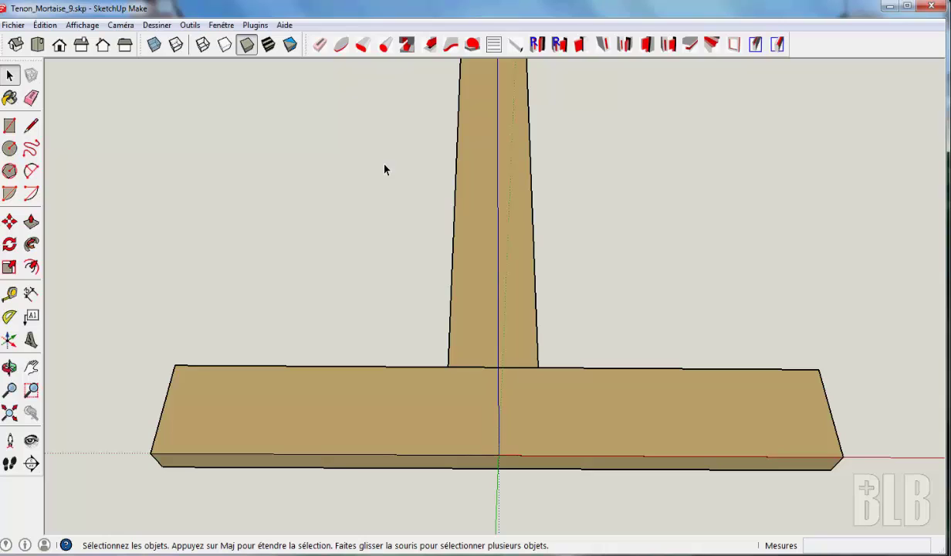
Start a tenon and mortise joint between the upright board and the horizontal board, indicating the cheek and shoulder edges on the upright's lower end
click(624, 45)
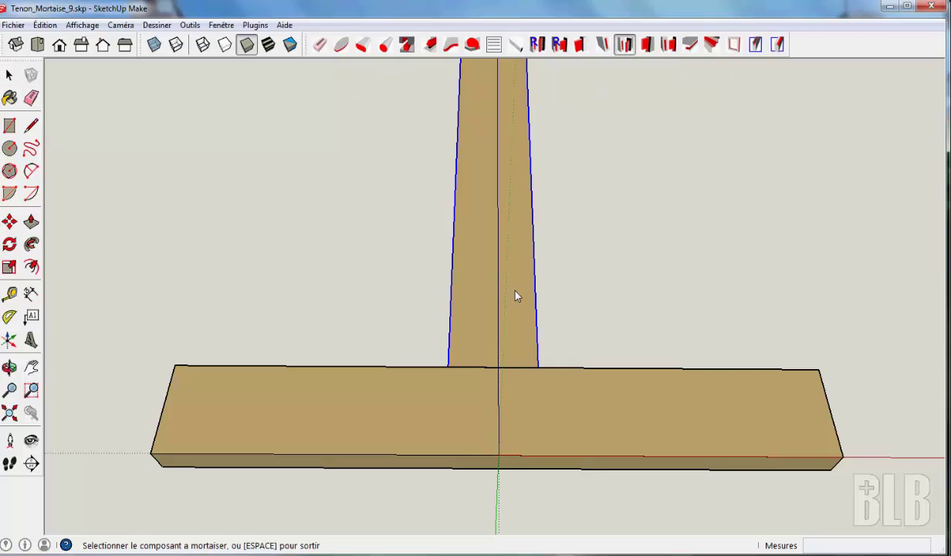
click(608, 415)
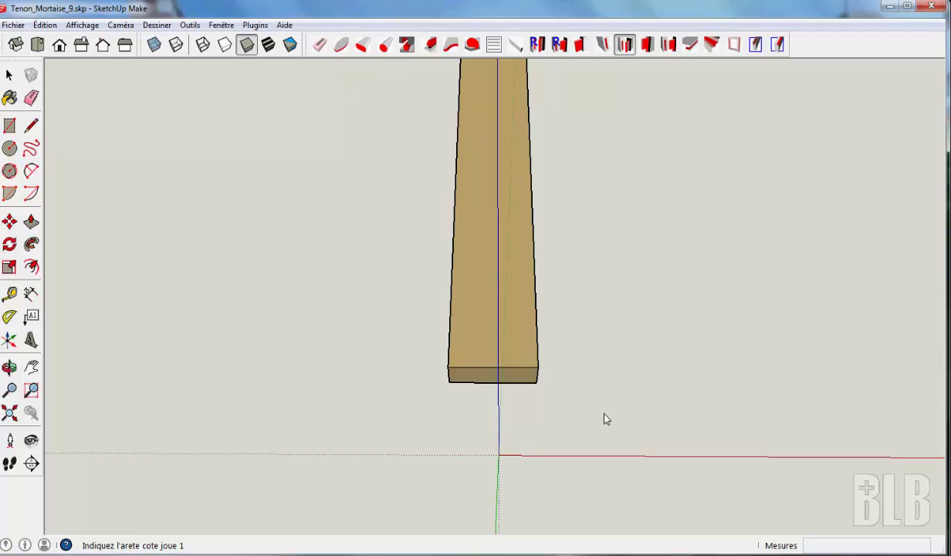
middle_drag(606, 418, 525, 355)
click(508, 356)
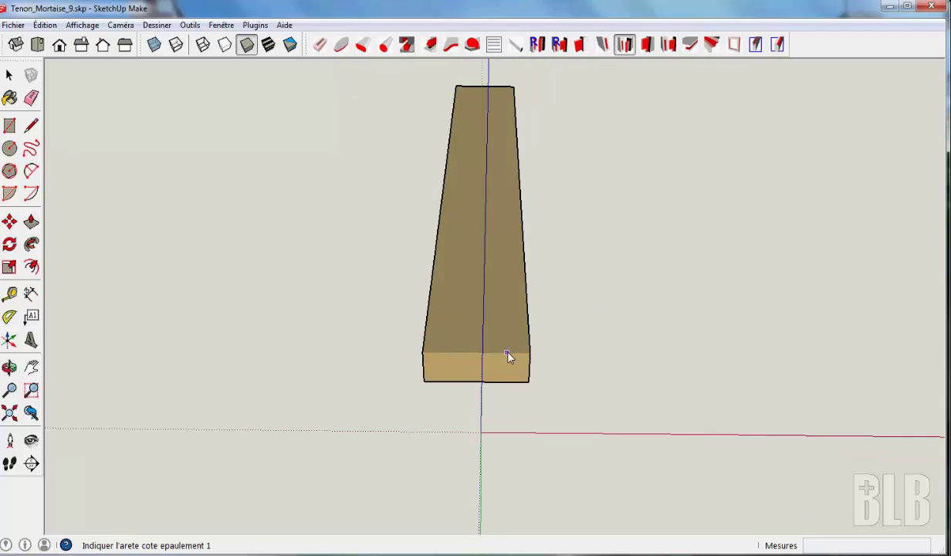
click(531, 373)
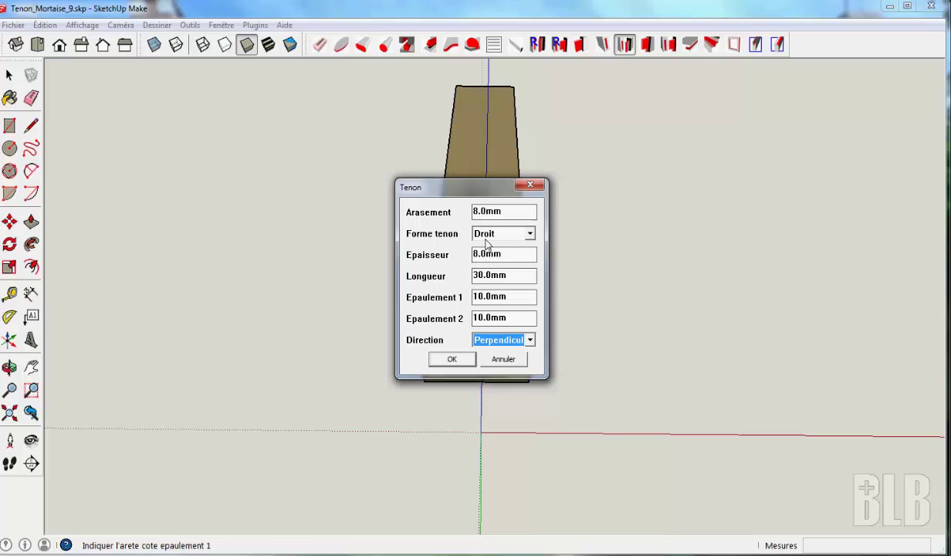
Create the tenon with Arasement 0 mm, Epaisseur 12 mm, Longueur 70 mm and both Epaulements 0, declining a new assembly
click(474, 212)
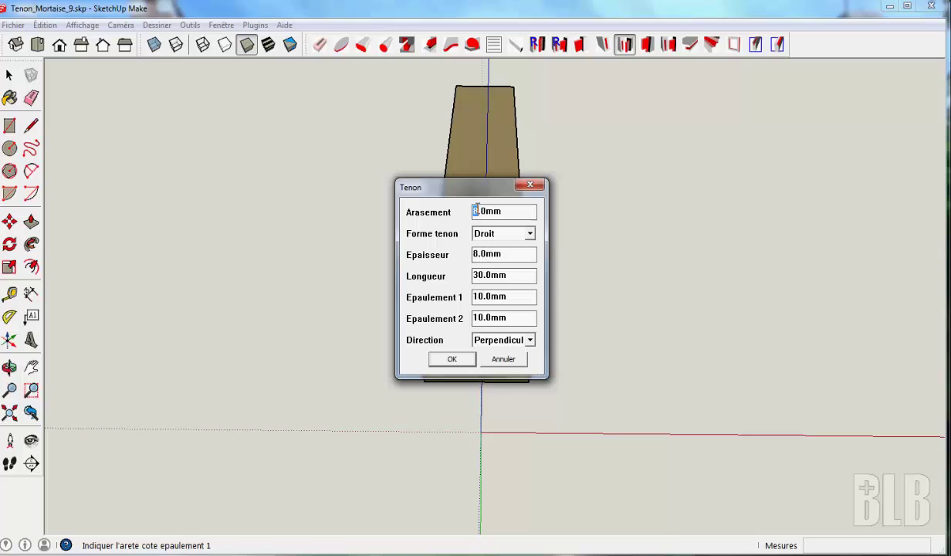
key(Delete)
text(0)
key(Tab)
text(12)
drag(473, 272, 478, 269)
text(7)
key(Tab)
text(0)
key(Tab)
text(0)
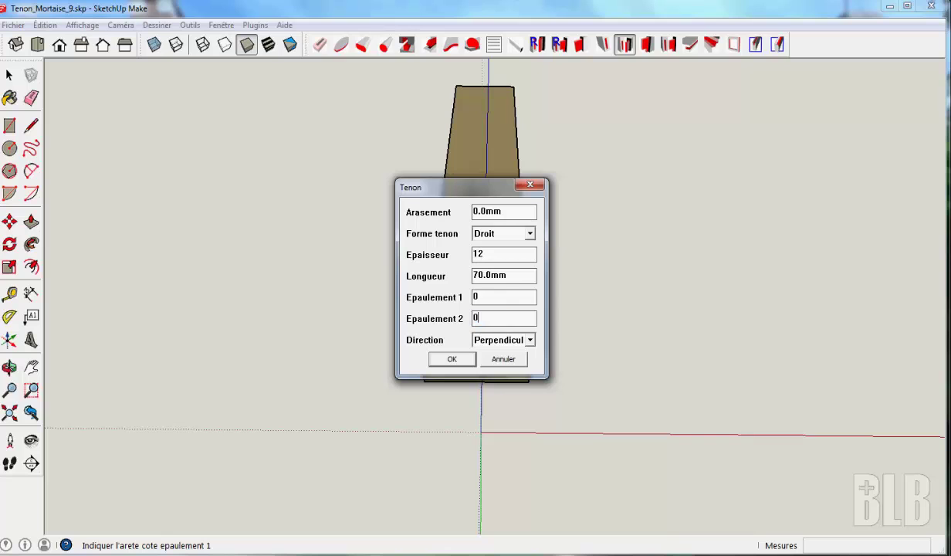
click(467, 359)
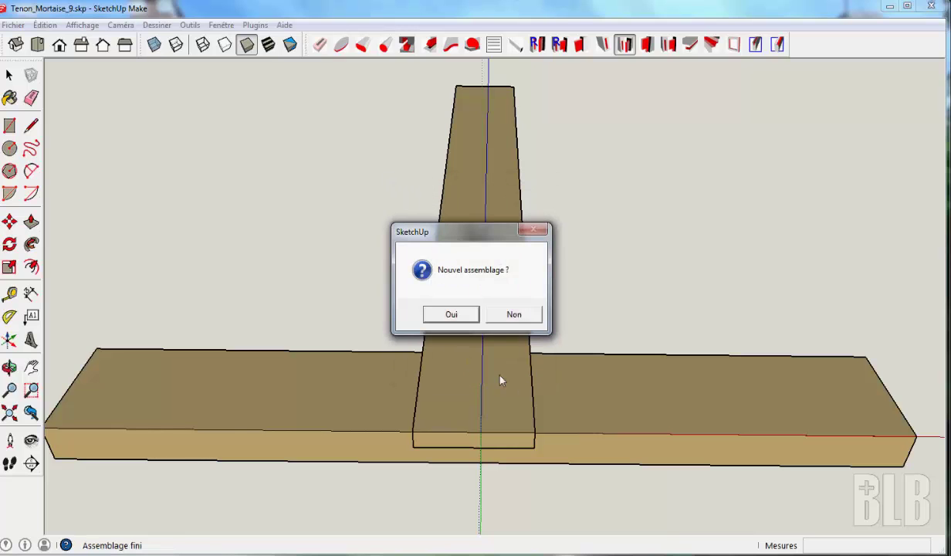
click(513, 314)
Move the tenoned upright board away from the horizontal board to expose the notch and tenon
middle_drag(573, 463, 499, 365)
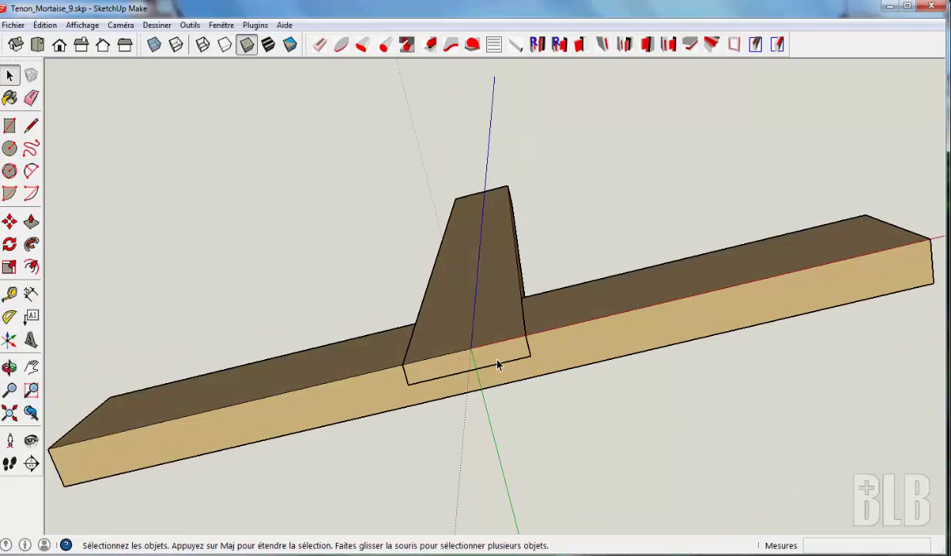
click(500, 363)
key(m)
drag(491, 348, 357, 249)
middle_drag(470, 225, 545, 273)
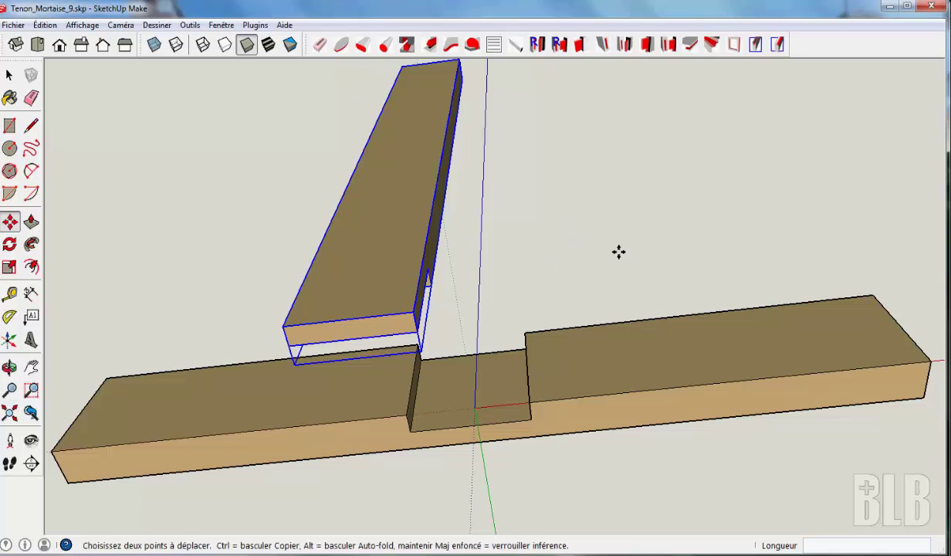
Show the joint between the slanted board and its horizontal board in X-ray mode
middle_drag(617, 251, 544, 244)
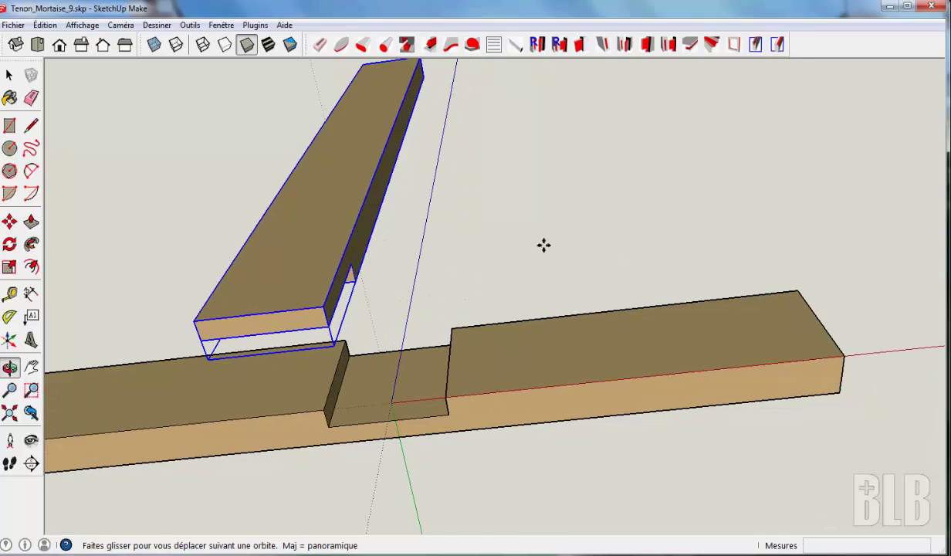
shift+middle_drag(887, 284, 264, 298)
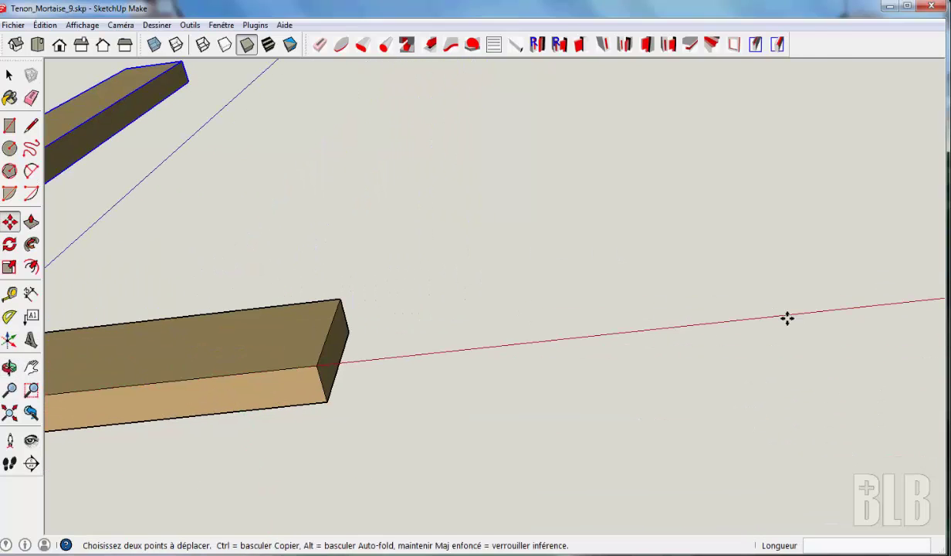
shift+middle_drag(803, 318, 254, 321)
middle_drag(592, 437, 320, 514)
middle_drag(625, 466, 622, 533)
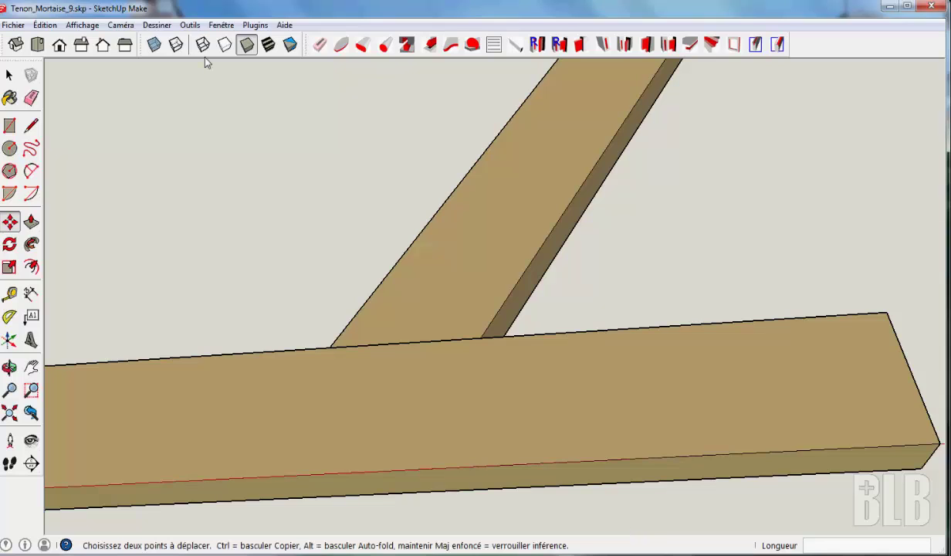
click(155, 45)
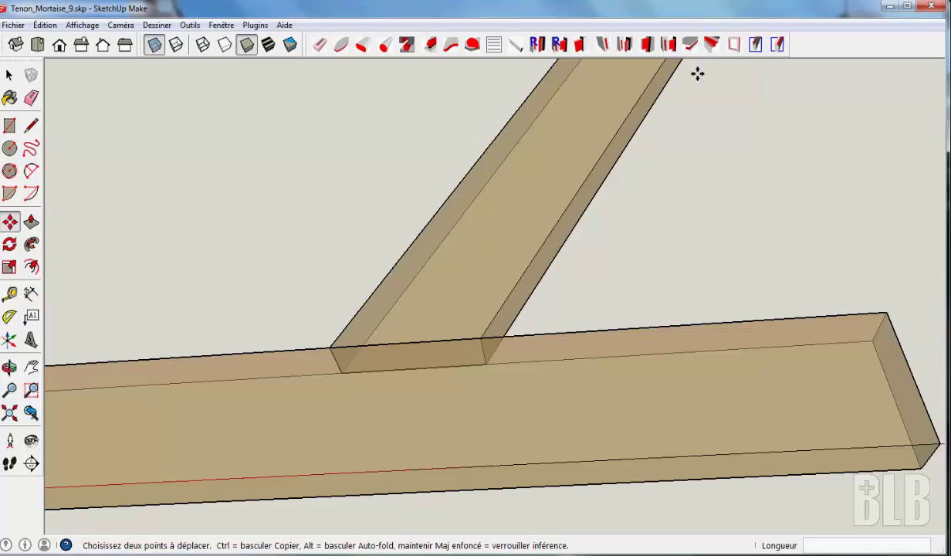
Start a tenon and mortise joint on the slanted board and its horizontal board, indicating the cheek and shoulder edges
click(627, 46)
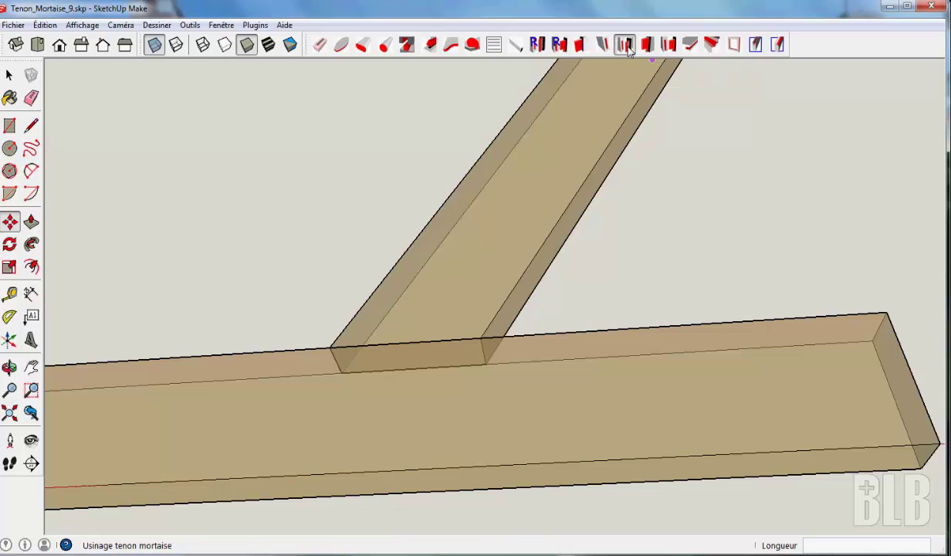
click(498, 265)
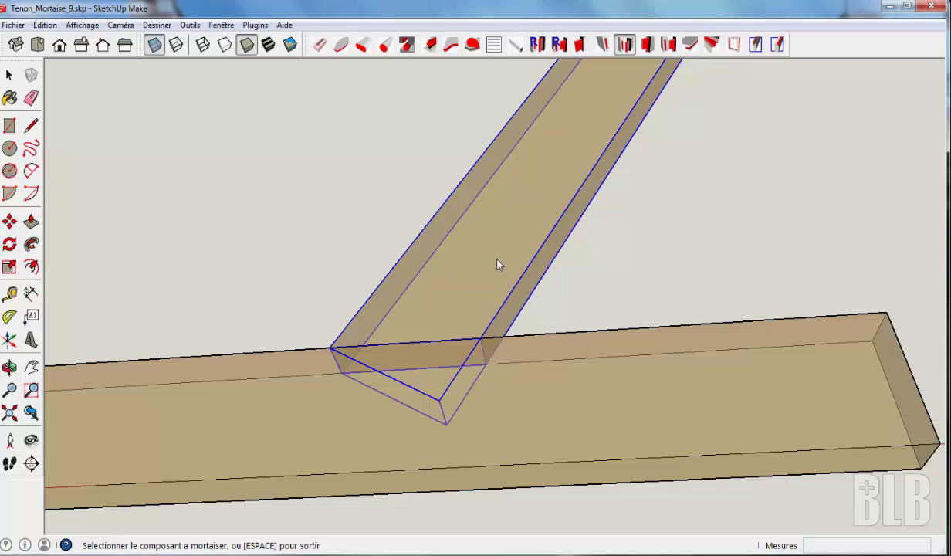
click(567, 421)
middle_drag(567, 420, 403, 331)
click(403, 331)
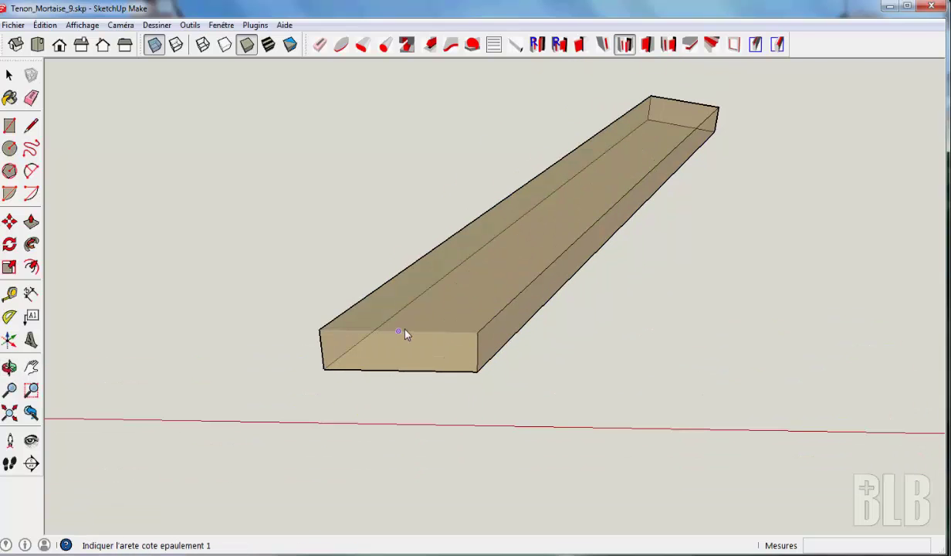
click(478, 356)
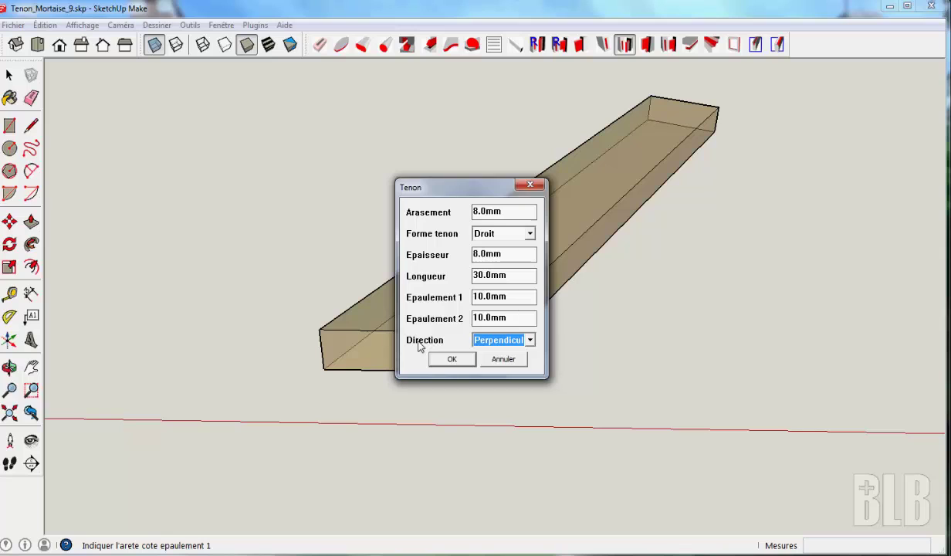
Try the slanted board's tenon with the default 30 mm length and perpendicular direction, inspect the joint, and undo it
drag(461, 188, 720, 189)
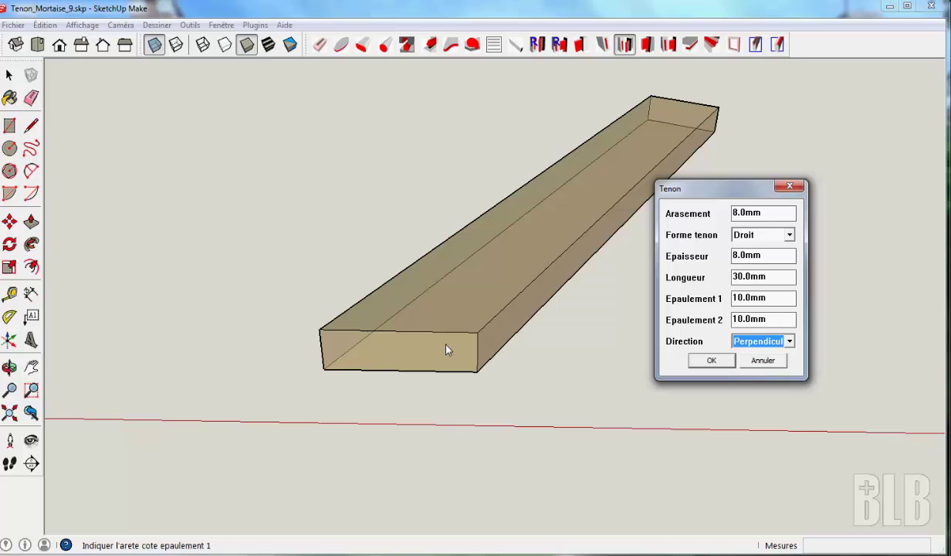
click(711, 360)
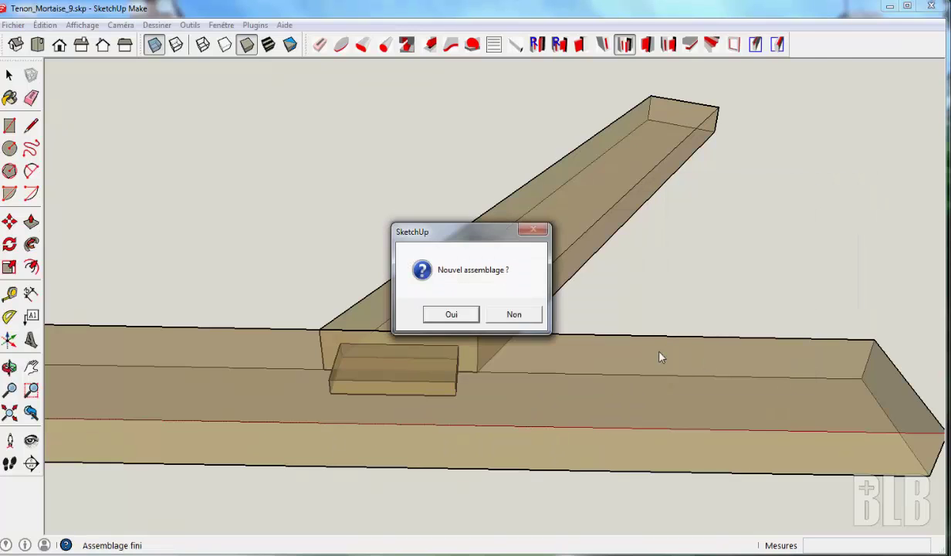
click(514, 315)
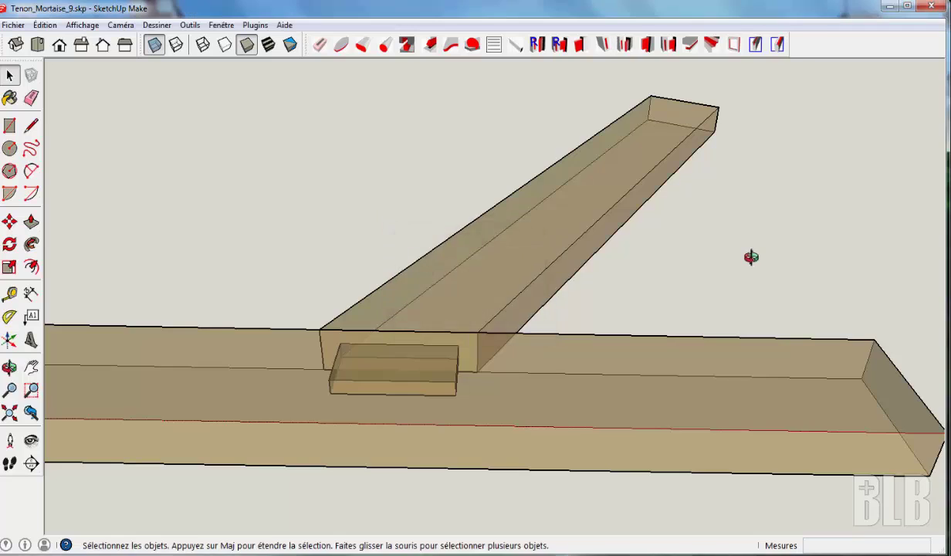
middle_drag(751, 257, 676, 358)
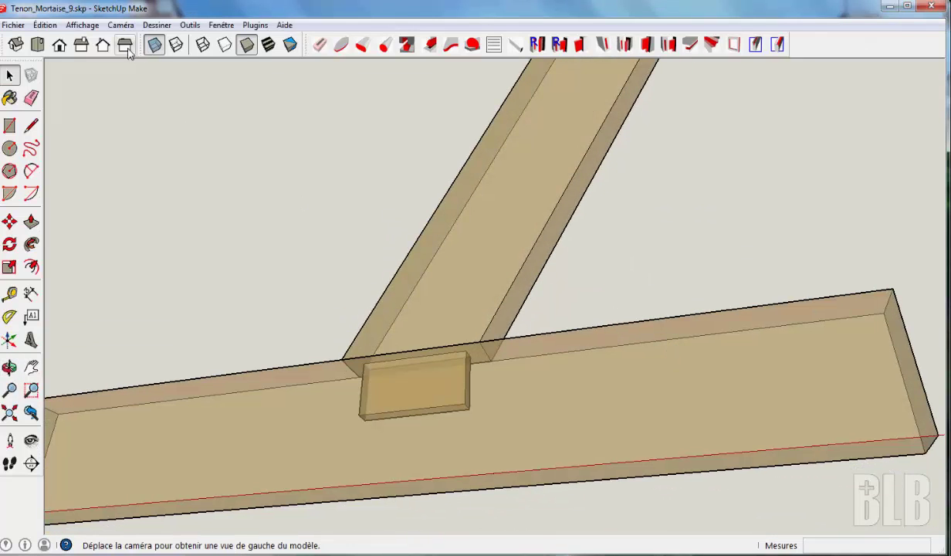
click(48, 26)
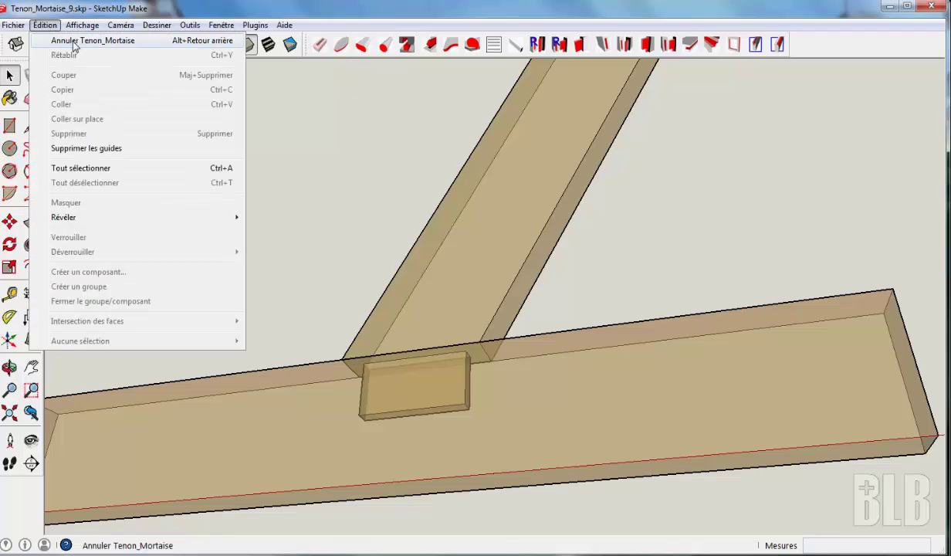
click(75, 43)
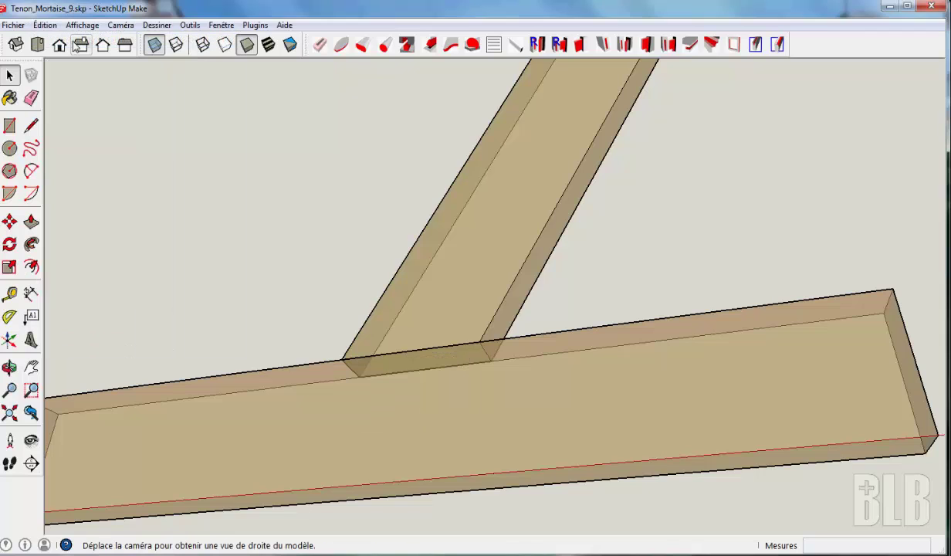
Restart the tenon and mortise joint between the slanted and horizontal boards, indicating the cheek and shoulder edges on the slanted board's end
click(626, 46)
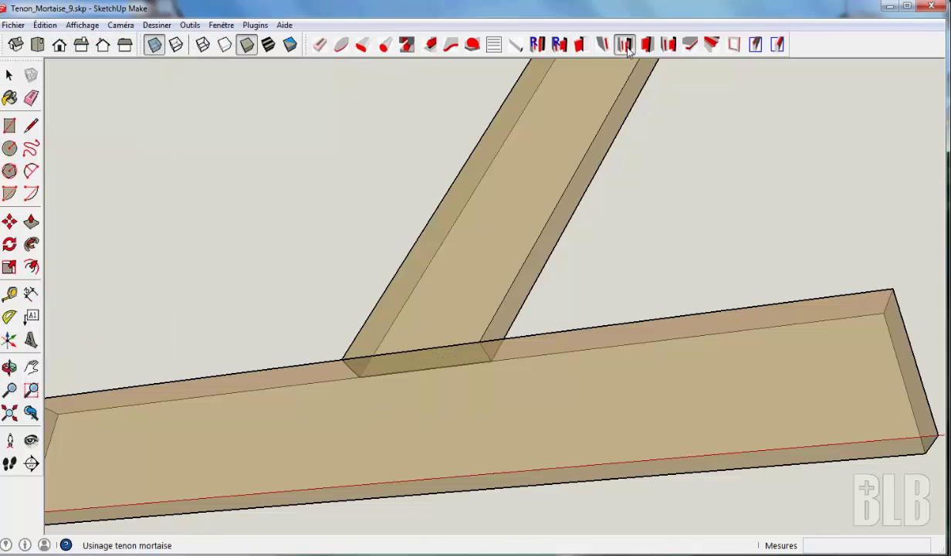
click(533, 179)
click(601, 421)
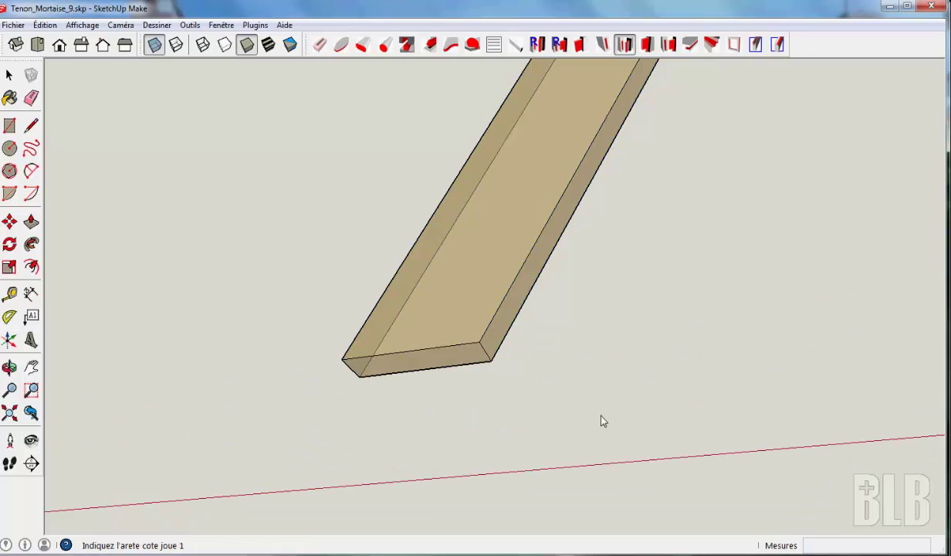
middle_drag(562, 408, 531, 252)
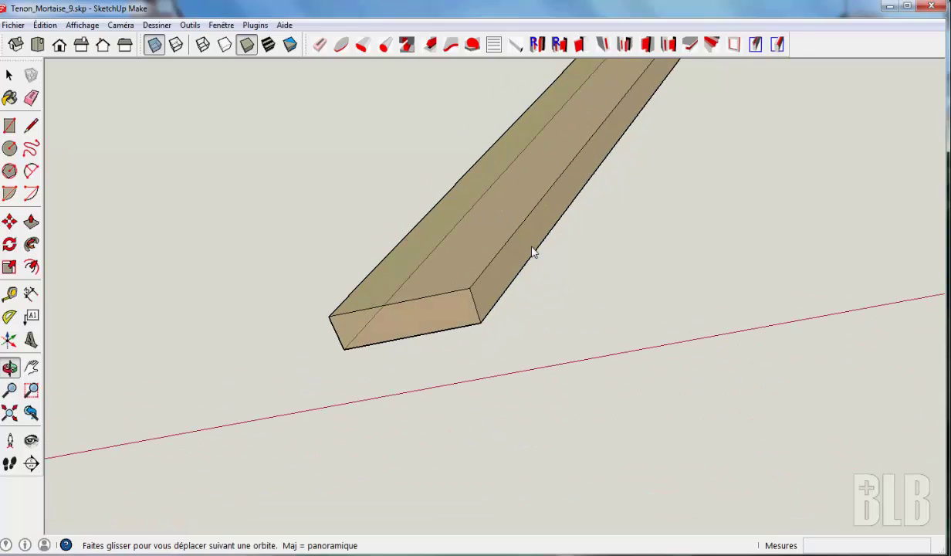
click(398, 307)
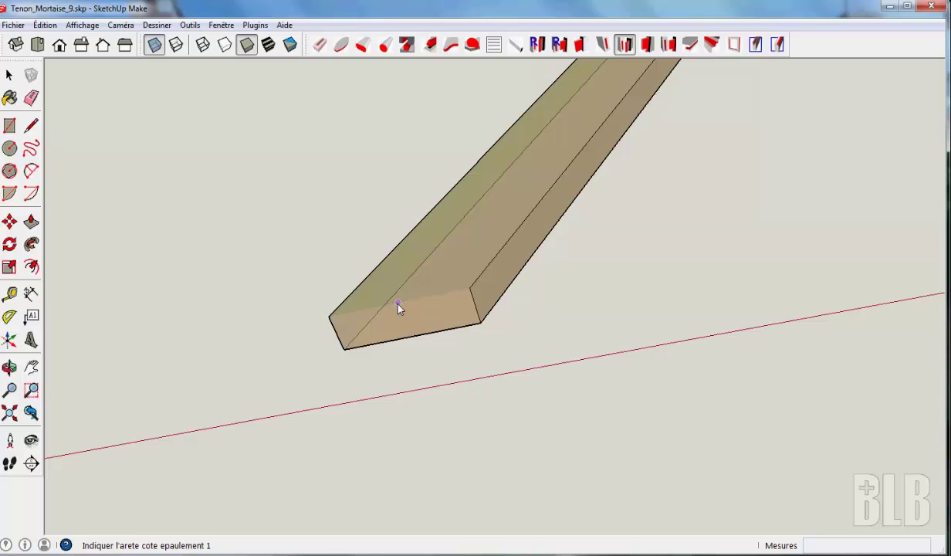
click(478, 313)
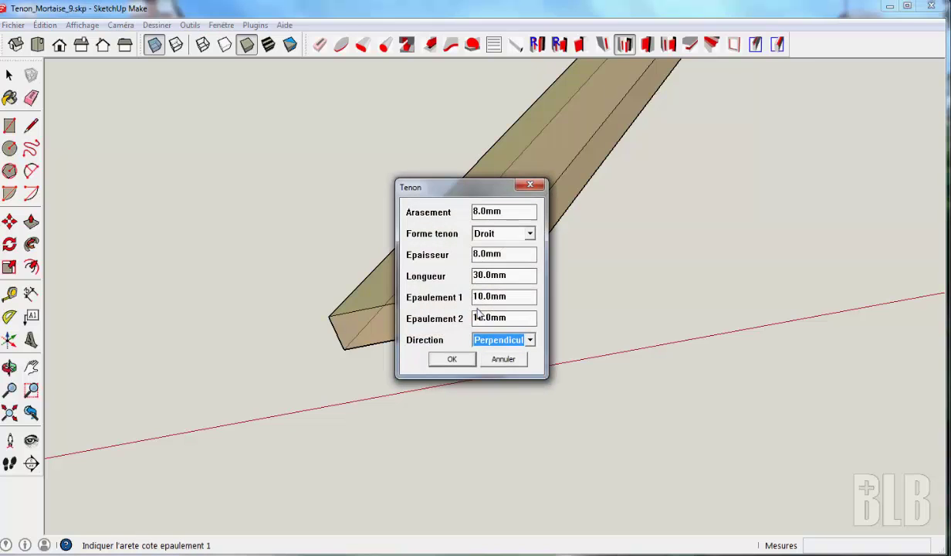
Create the slanted board's tenon with Direction set to Parallele, and continue with a new assembly
click(530, 340)
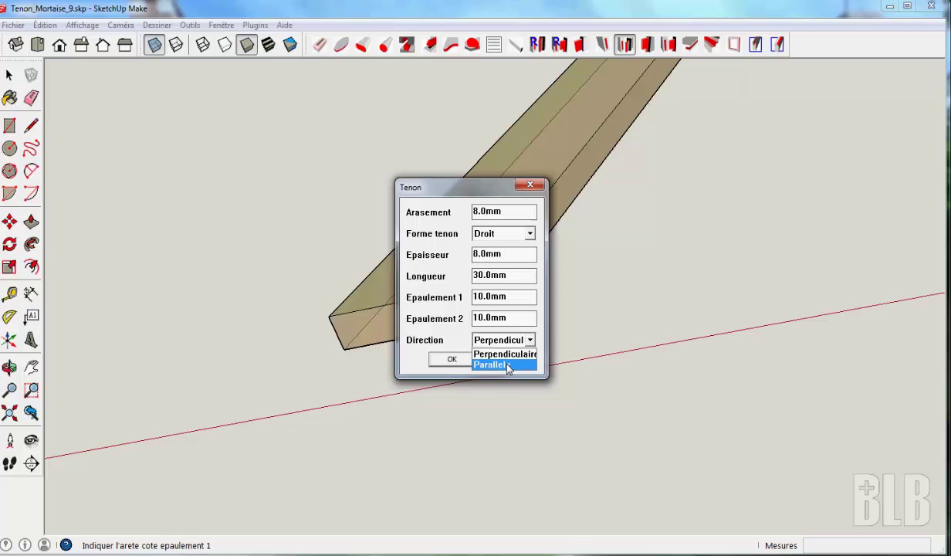
click(509, 366)
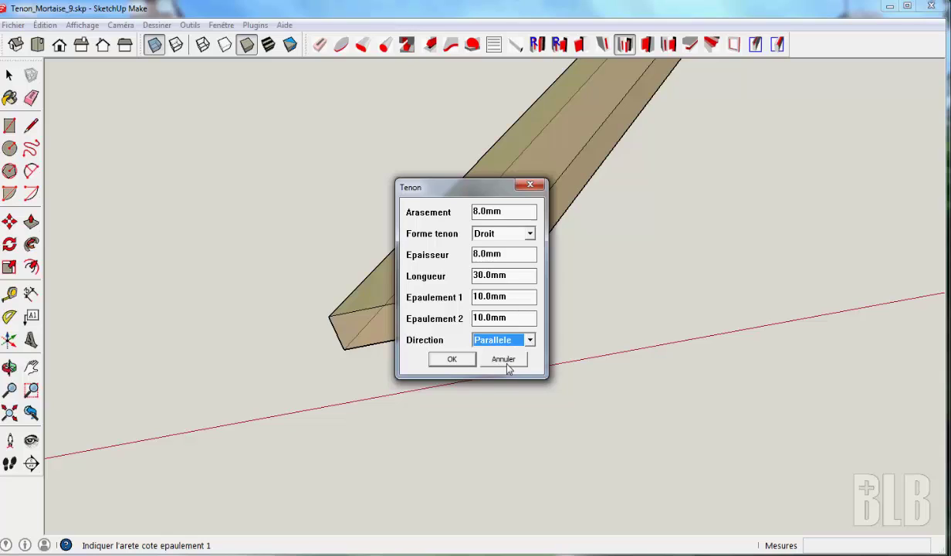
click(452, 359)
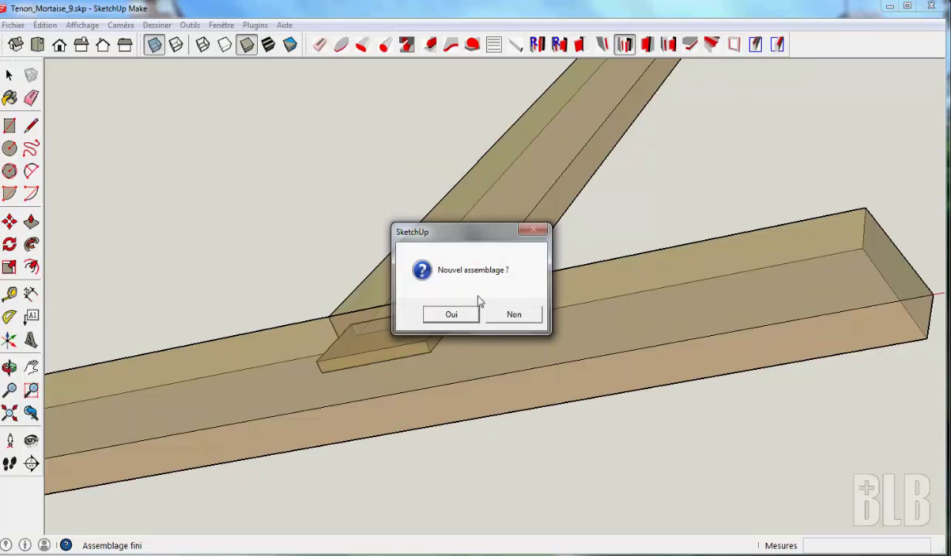
click(452, 315)
middle_drag(551, 223, 789, 414)
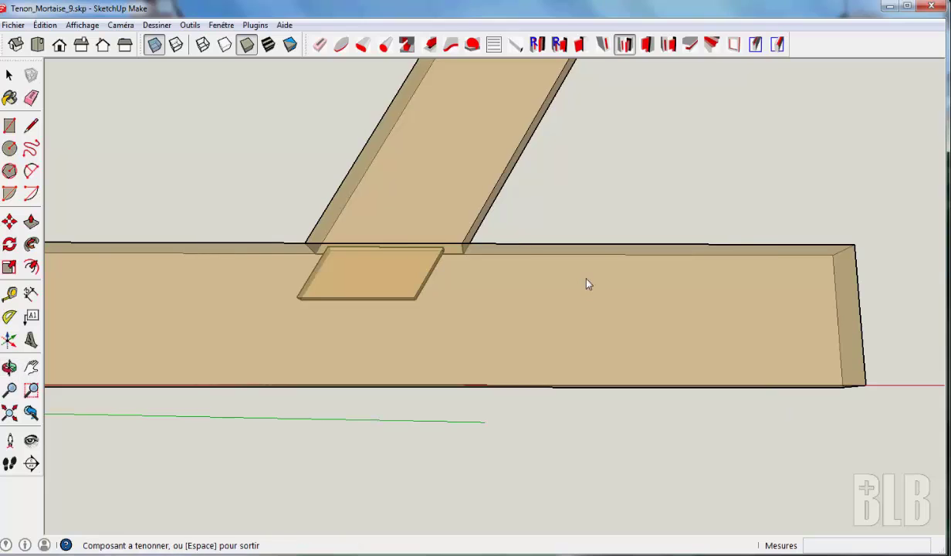
Start a tenon and mortise joint between the slatted frame's last upright on the right and its lower rail, indicating the cheek and shoulder edges
middle_drag(586, 282, 626, 212)
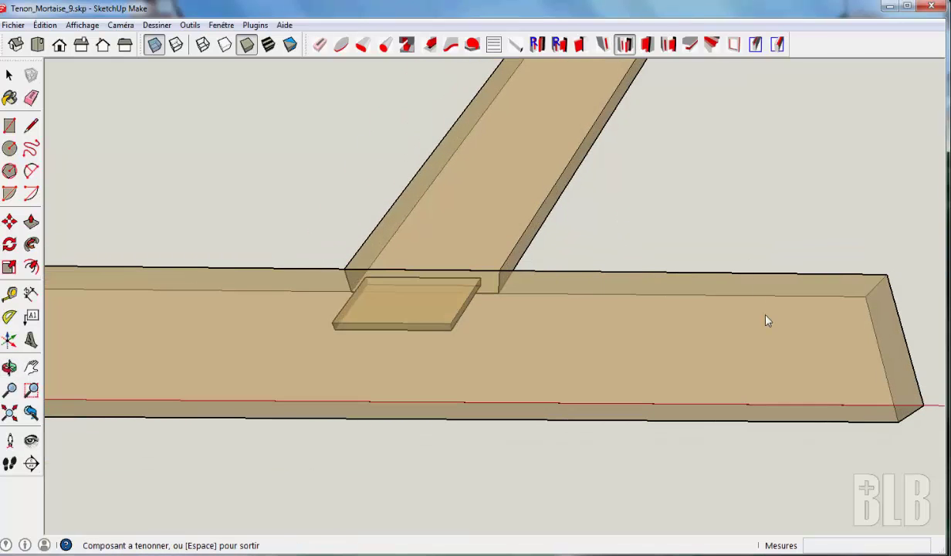
shift+middle_drag(791, 330, 791, 351)
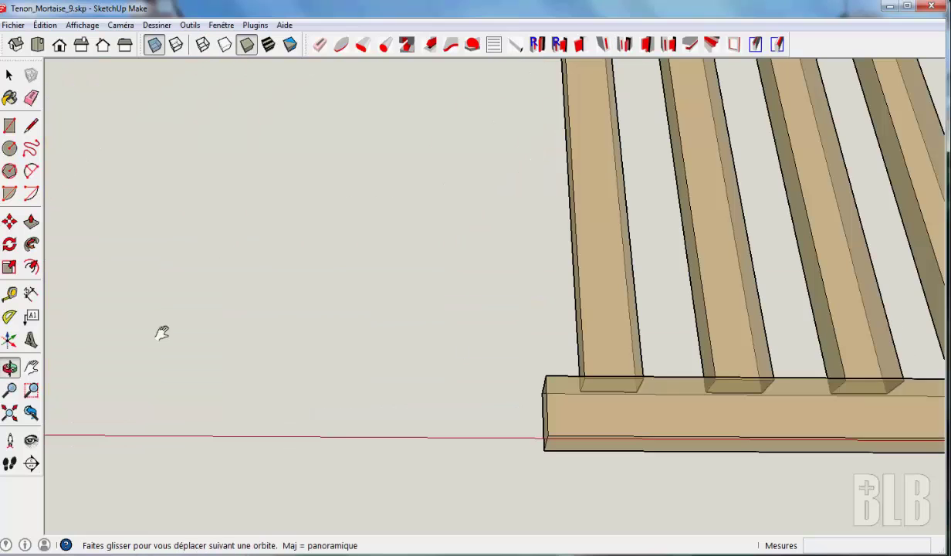
middle_drag(159, 331, 522, 471)
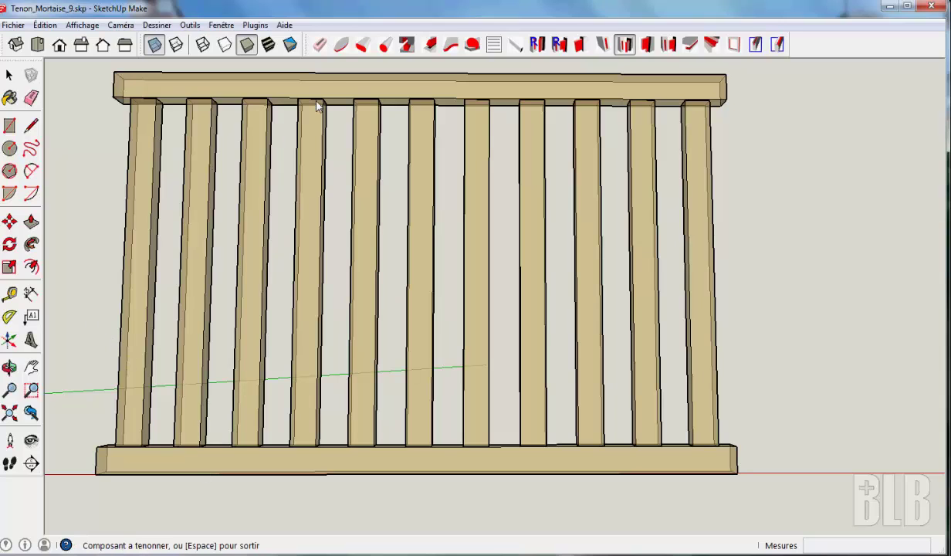
click(625, 51)
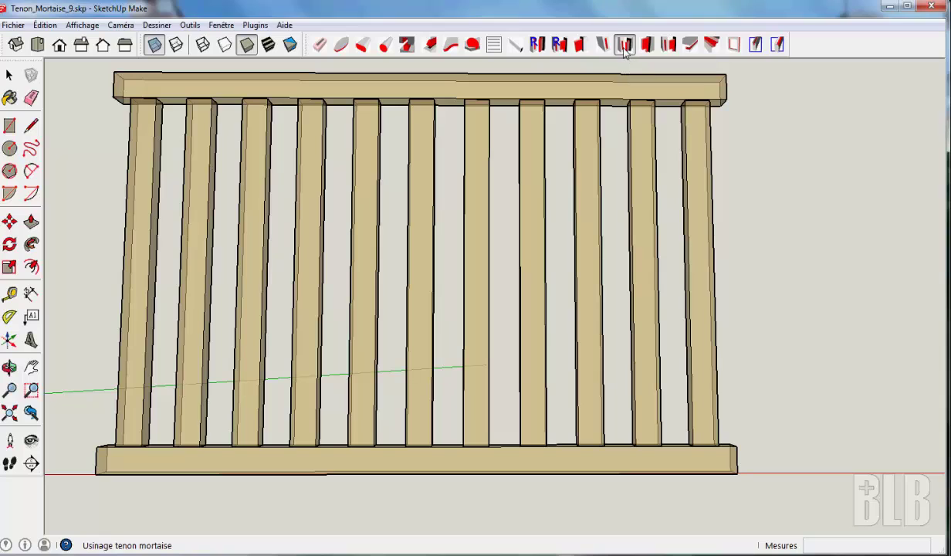
click(701, 368)
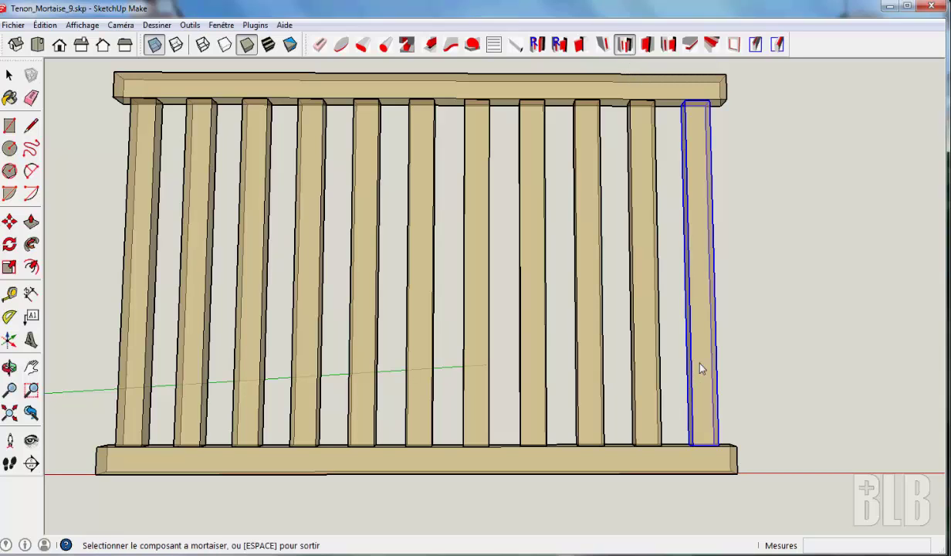
click(659, 461)
middle_drag(722, 495, 749, 390)
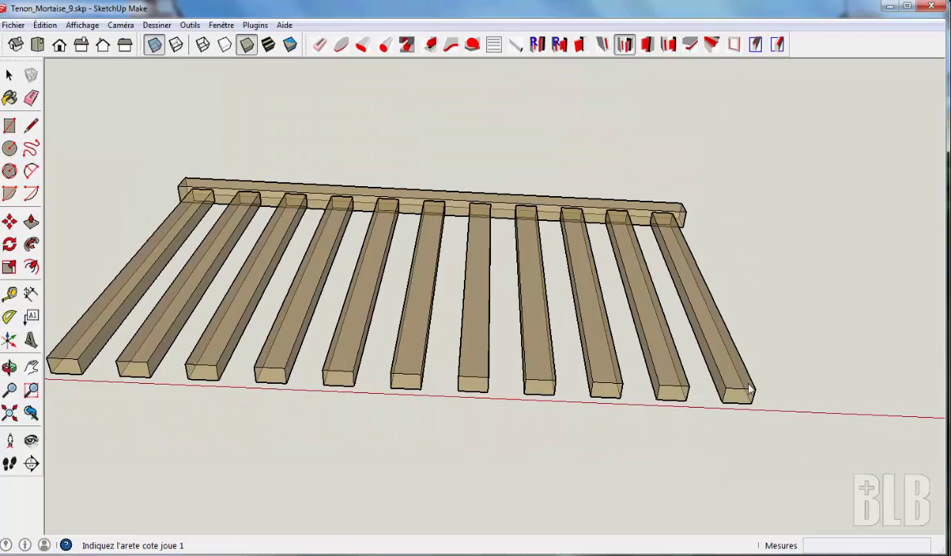
scroll(749, 390, up, 2)
click(749, 400)
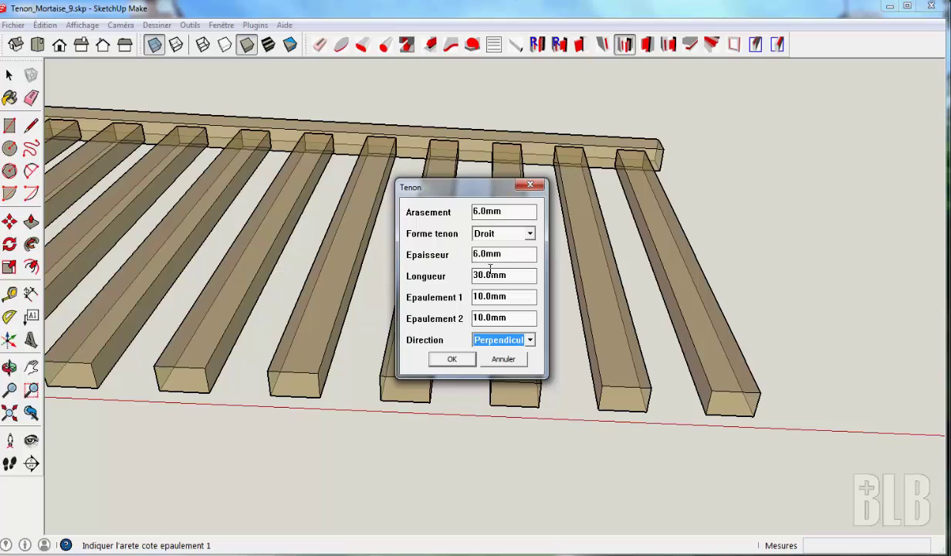
Create the tenons into the lower rail with Longueur 20 mm and Epaulement 1 and 2 at 5 mm, and continue with a new assembly
drag(475, 274, 483, 274)
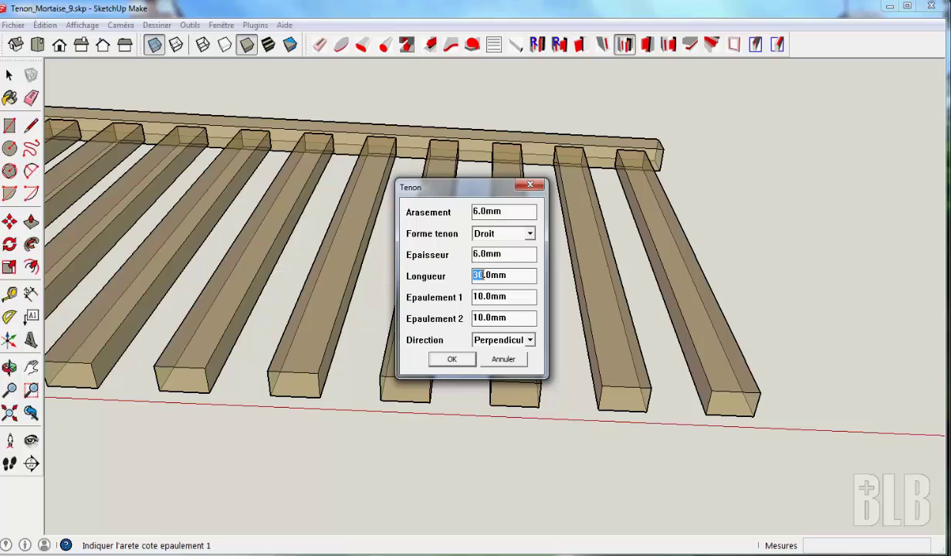
text(20)
key(Tab)
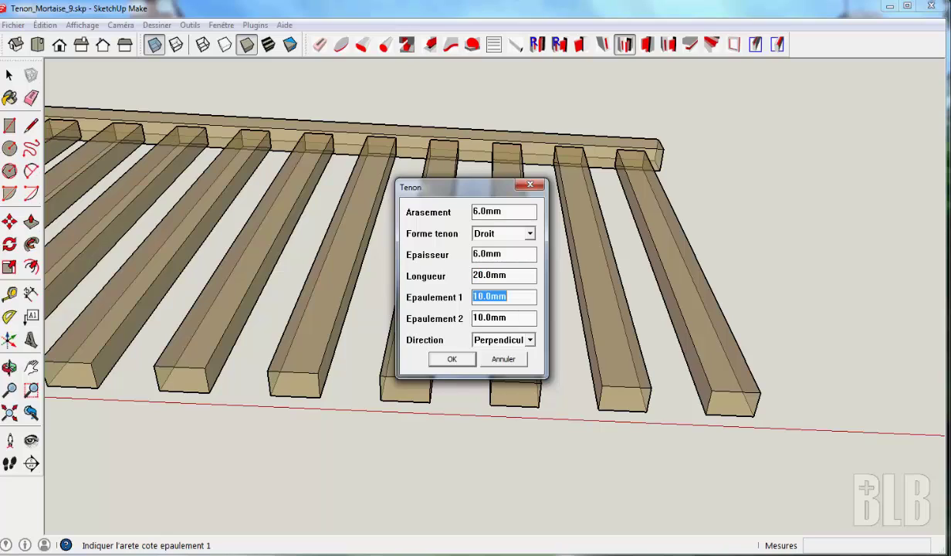
text(5)
key(Tab)
text(5)
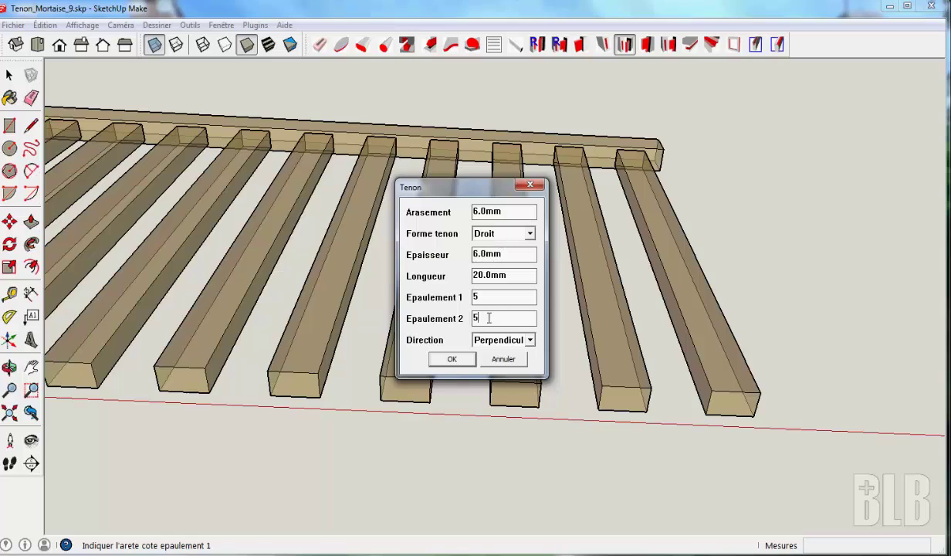
click(466, 362)
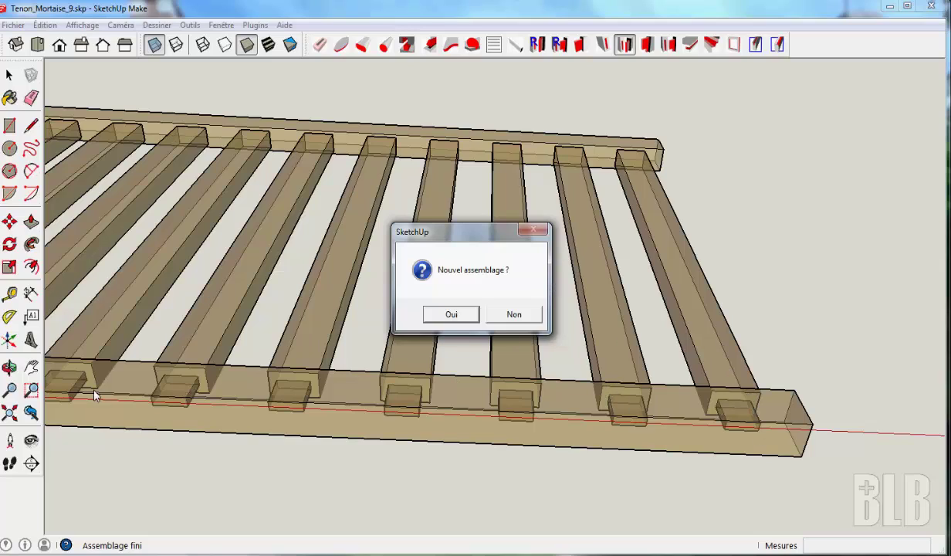
click(451, 316)
Machine the joints between the uprights and the upper rail with 20 mm long tenons and 5 mm shoulders, and decline a new assembly
key(o)
drag(761, 160, 727, 439)
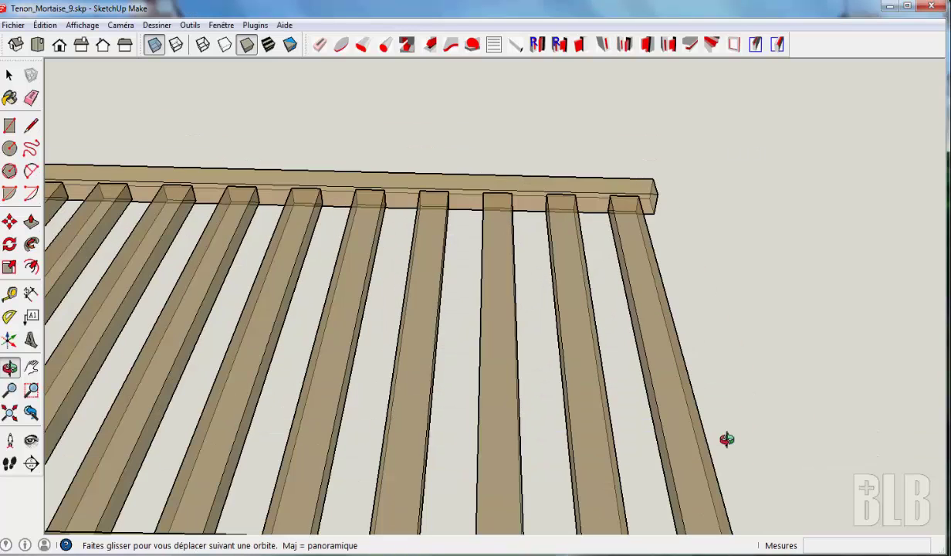
middle_drag(726, 438, 561, 285)
click(576, 162)
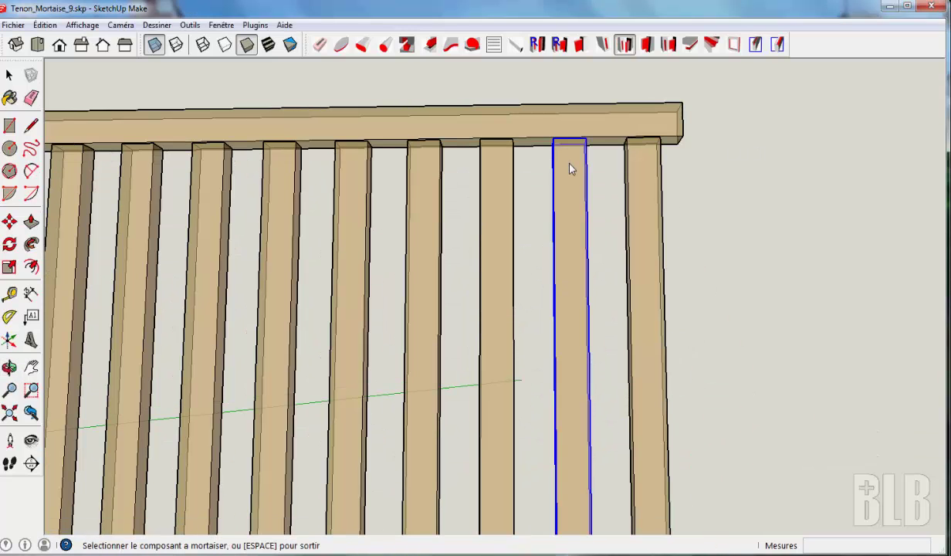
click(477, 117)
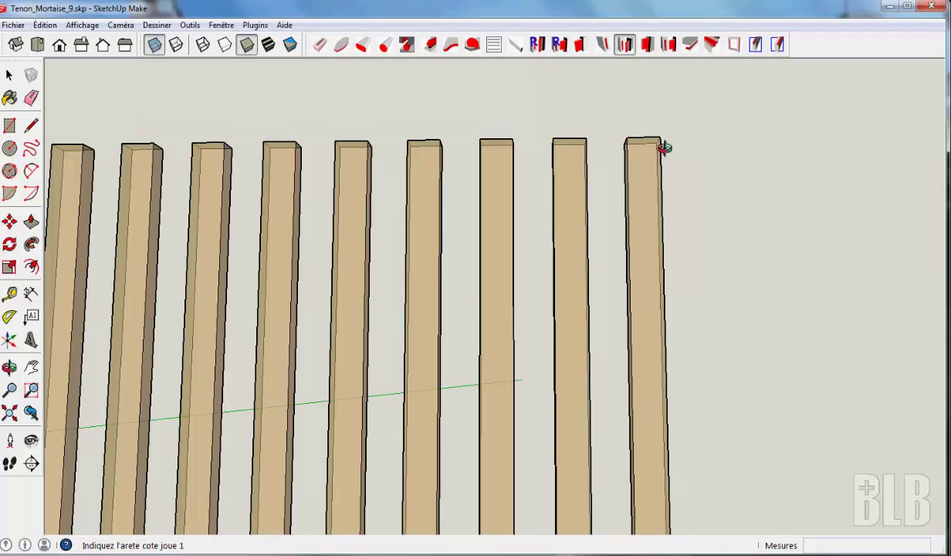
middle_drag(662, 146, 575, 263)
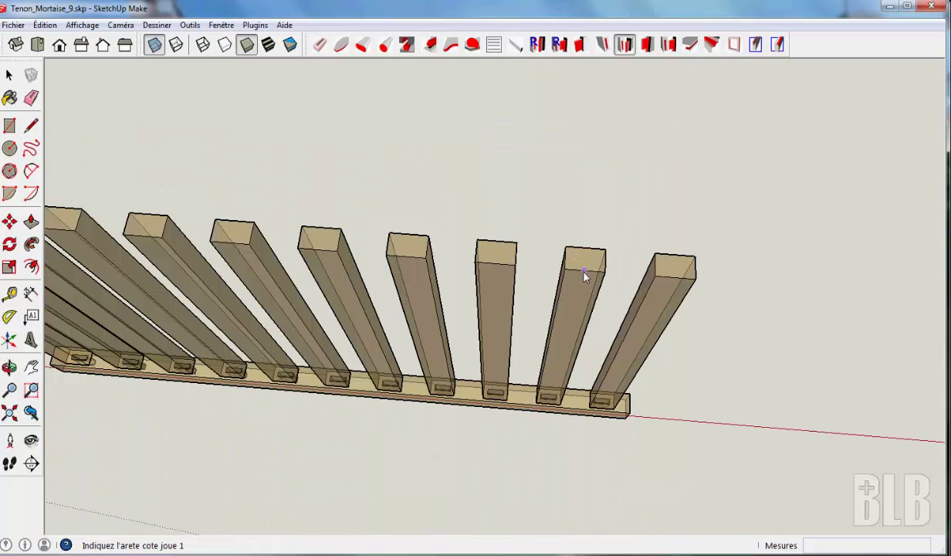
click(584, 274)
click(568, 265)
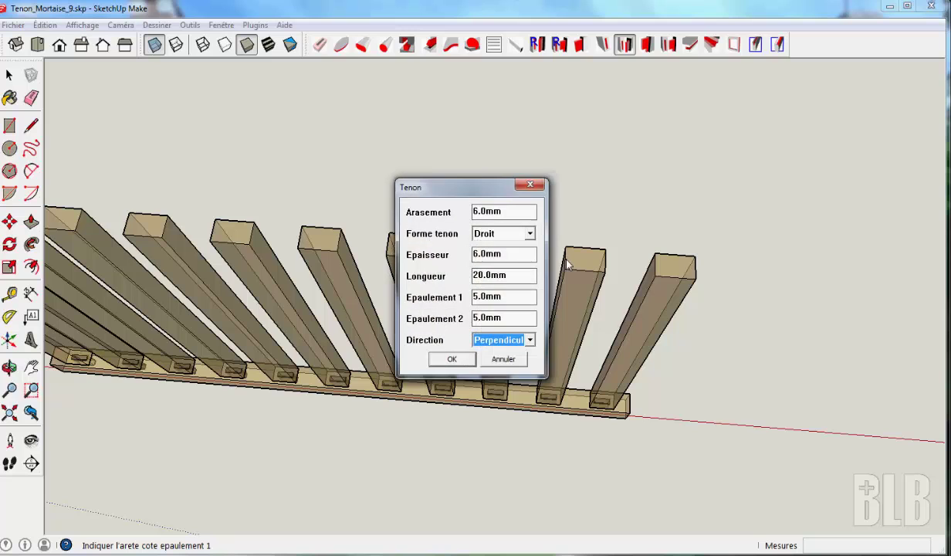
click(452, 360)
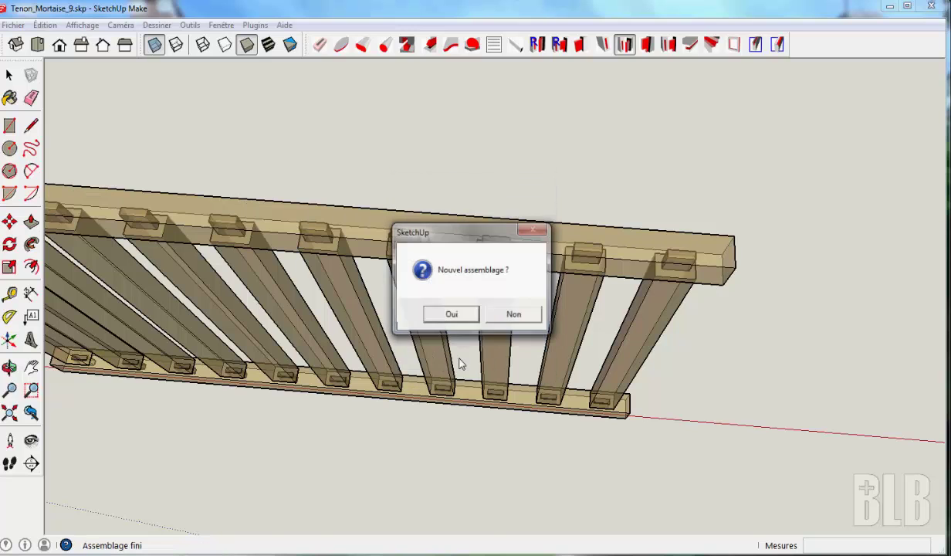
click(514, 313)
Turn off the transparent face display and move the upper rail about 125 mm away from the uprights to expose the tenons and mortises
key(o)
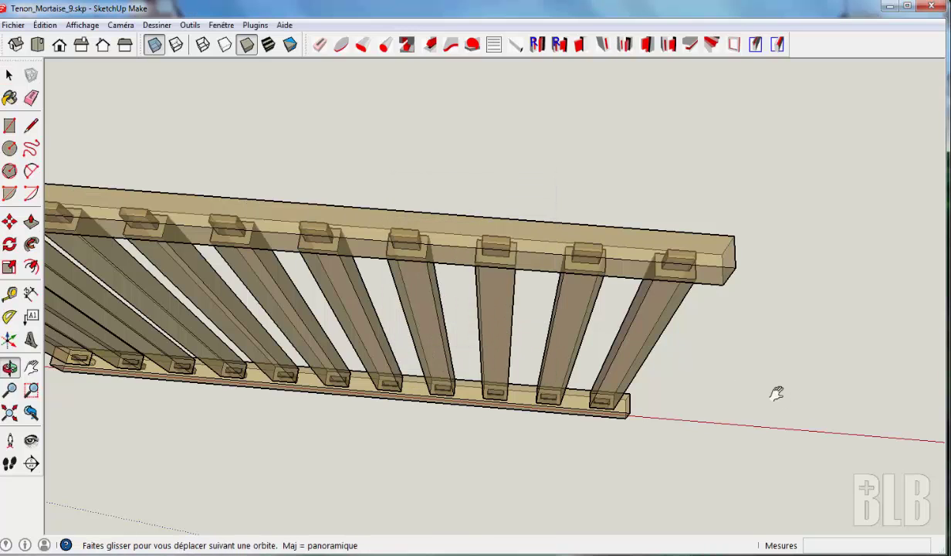
drag(776, 390, 664, 150)
key(space)
click(154, 46)
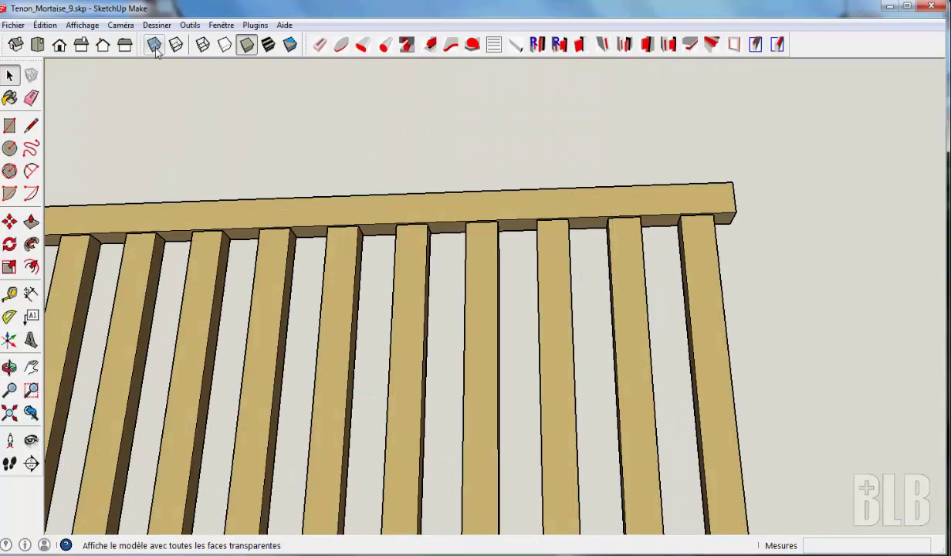
click(545, 210)
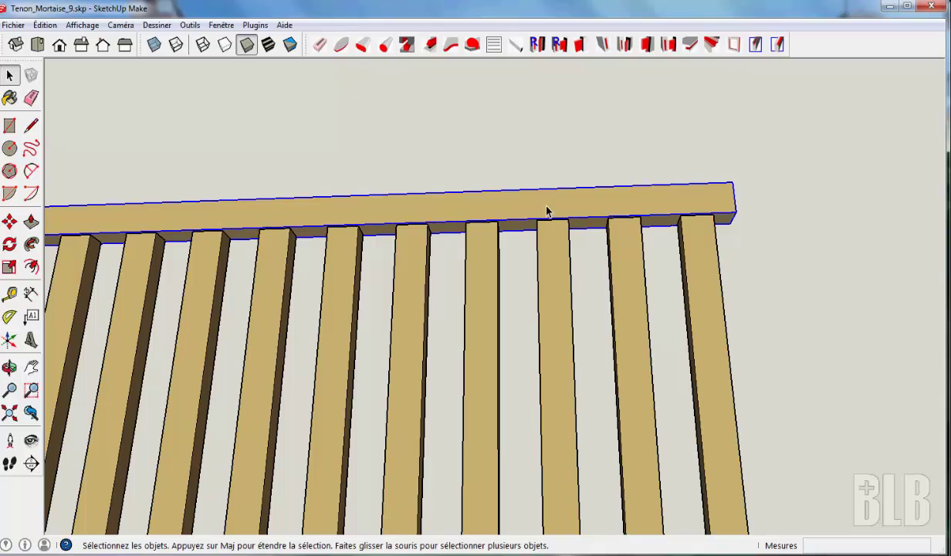
key(m)
drag(546, 187, 606, 108)
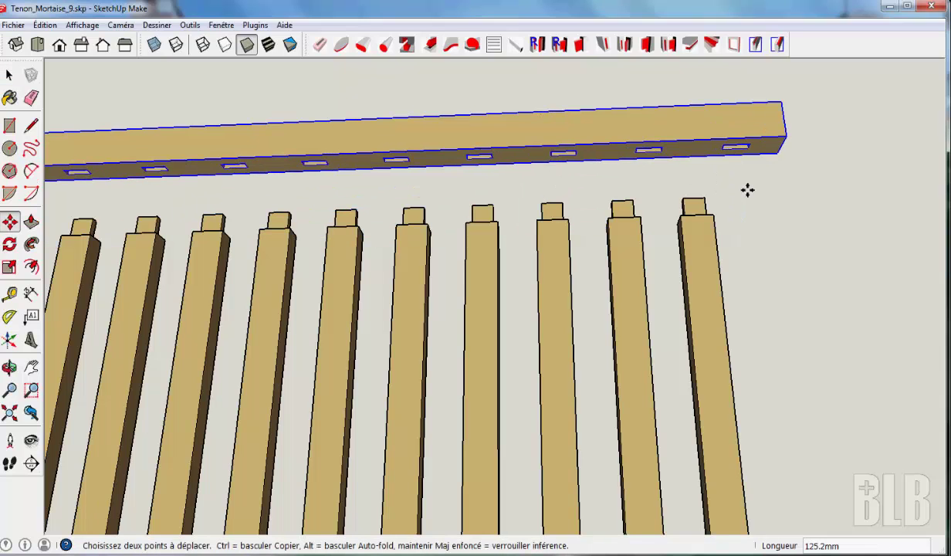
key(o)
drag(758, 179, 760, 99)
key(m)
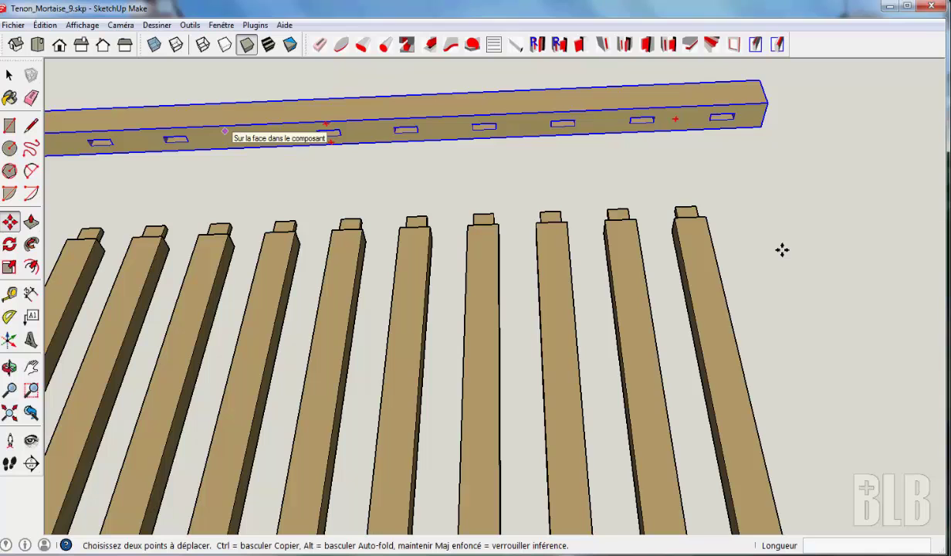
Move the lower rail down away from the uprights to expose its mortises and the lower tenons
middle_drag(790, 298, 813, 153)
key(space)
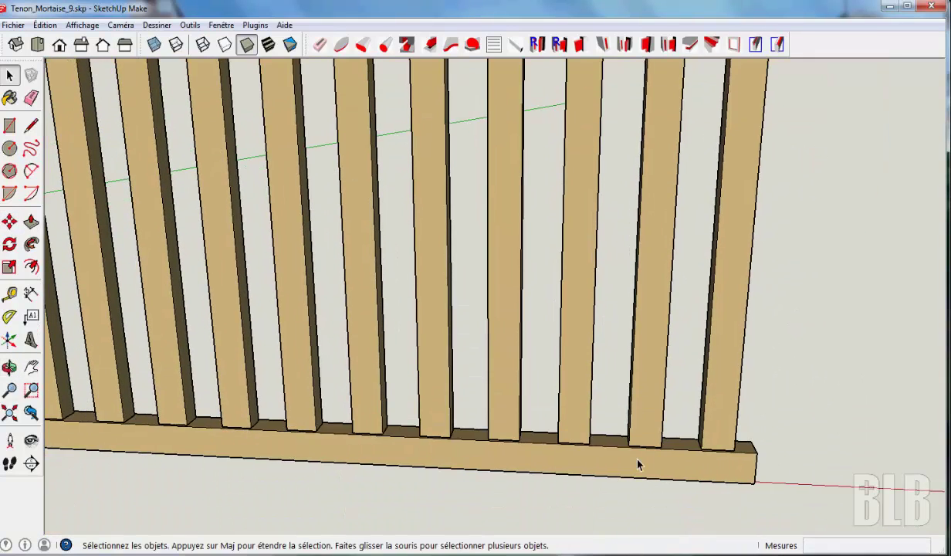
key(m)
click(633, 461)
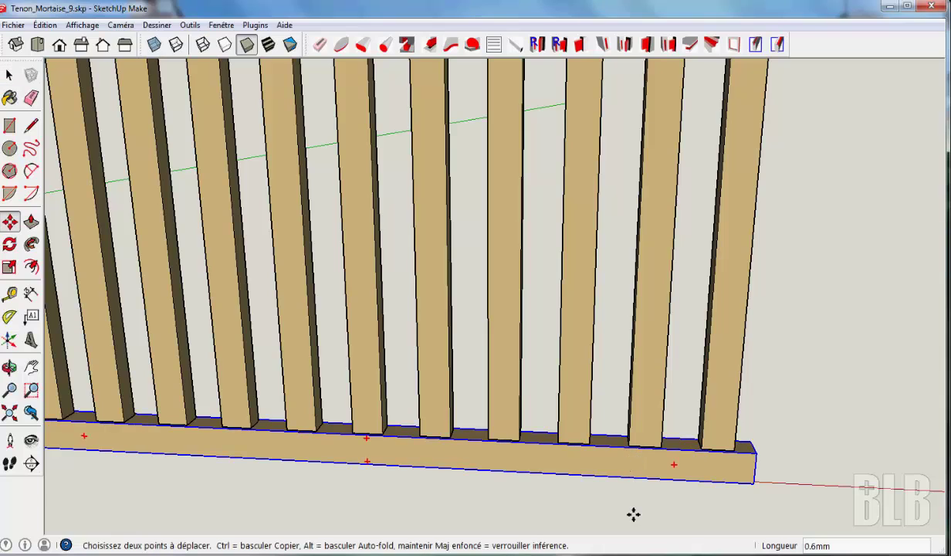
click(655, 513)
middle_drag(837, 386, 852, 276)
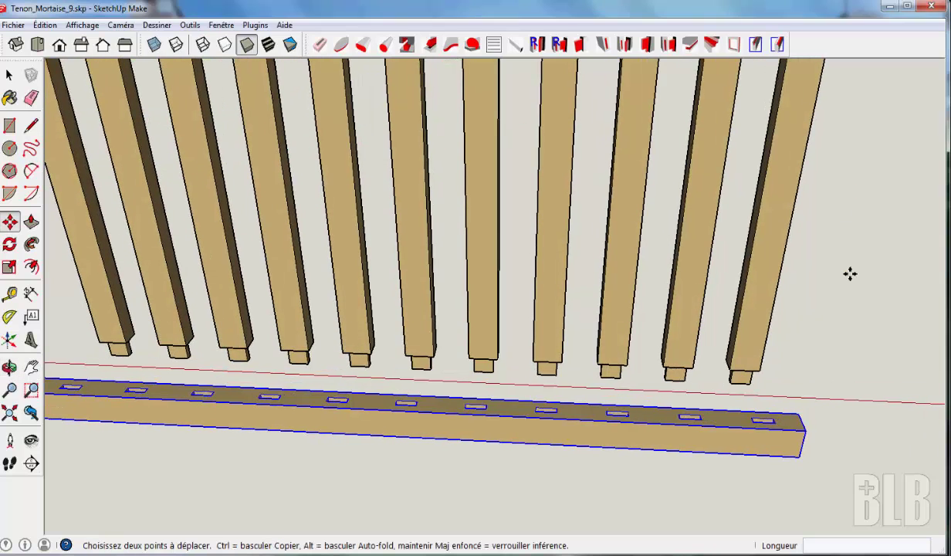